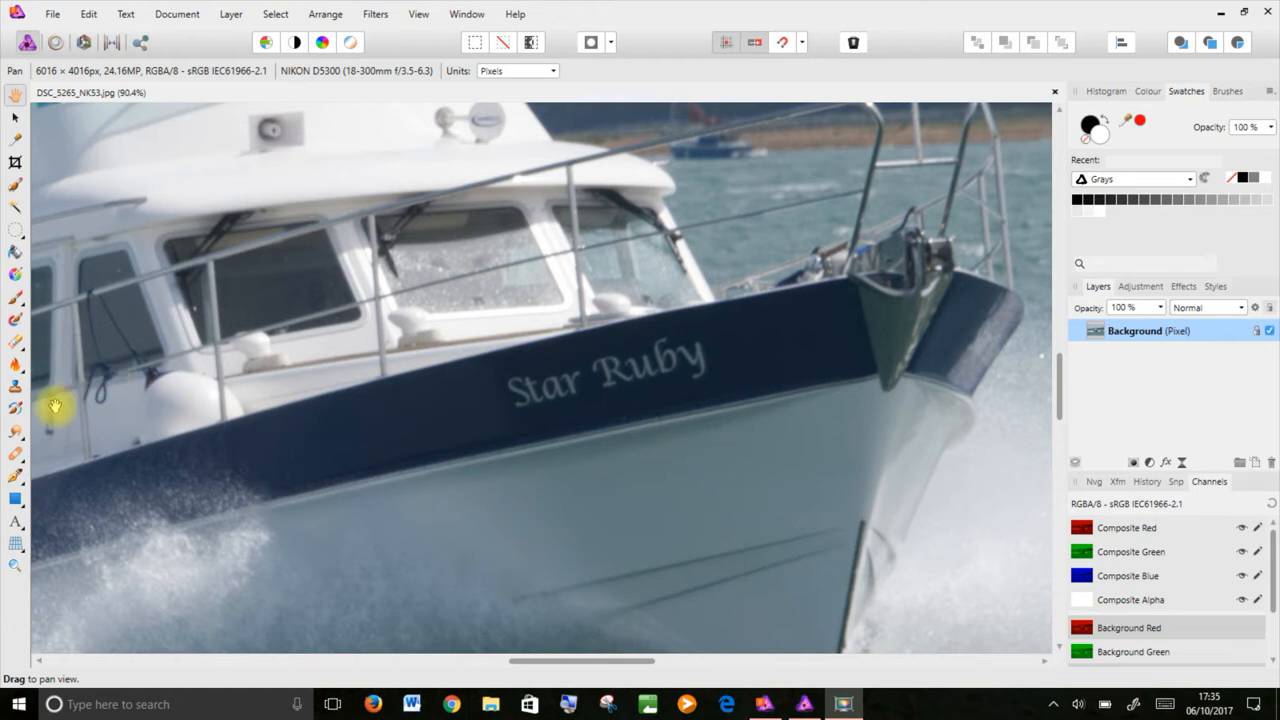
# Step: Use the Healing Brush, with the plain blue hull as its source, to remove the name "Star Ruby" from the boat
pyautogui.click(15, 455)
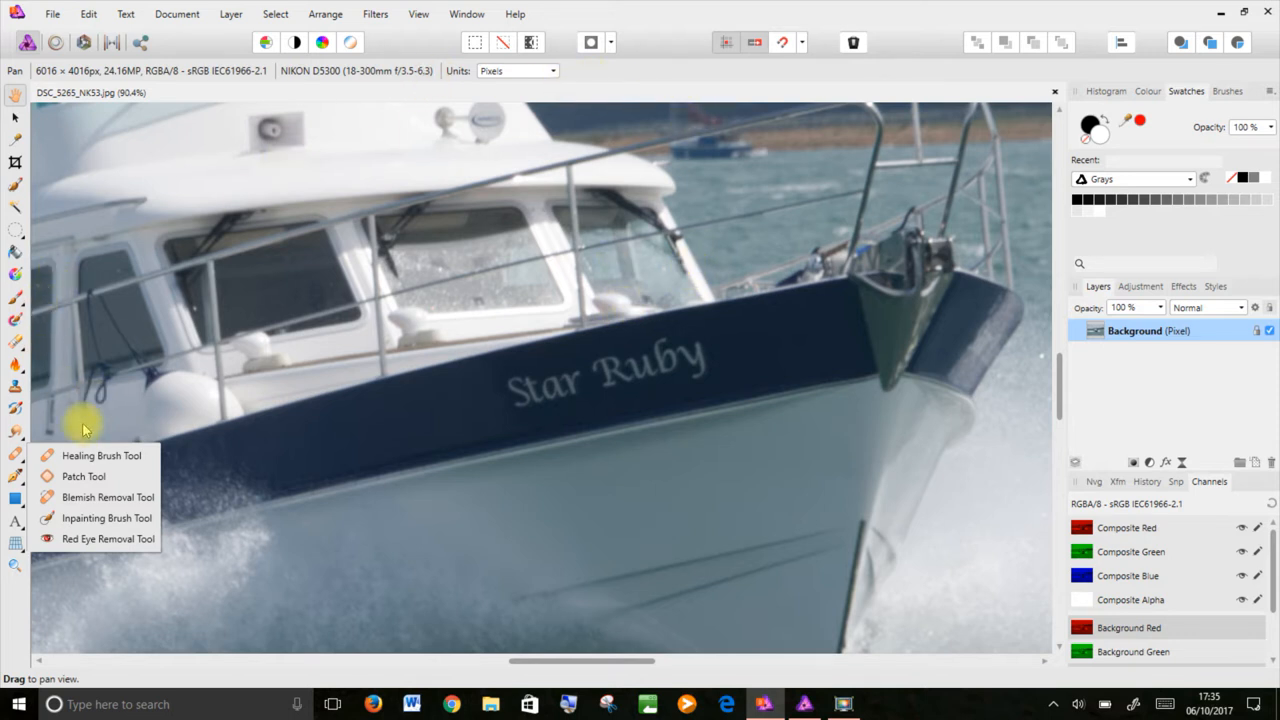
pyautogui.click(84, 455)
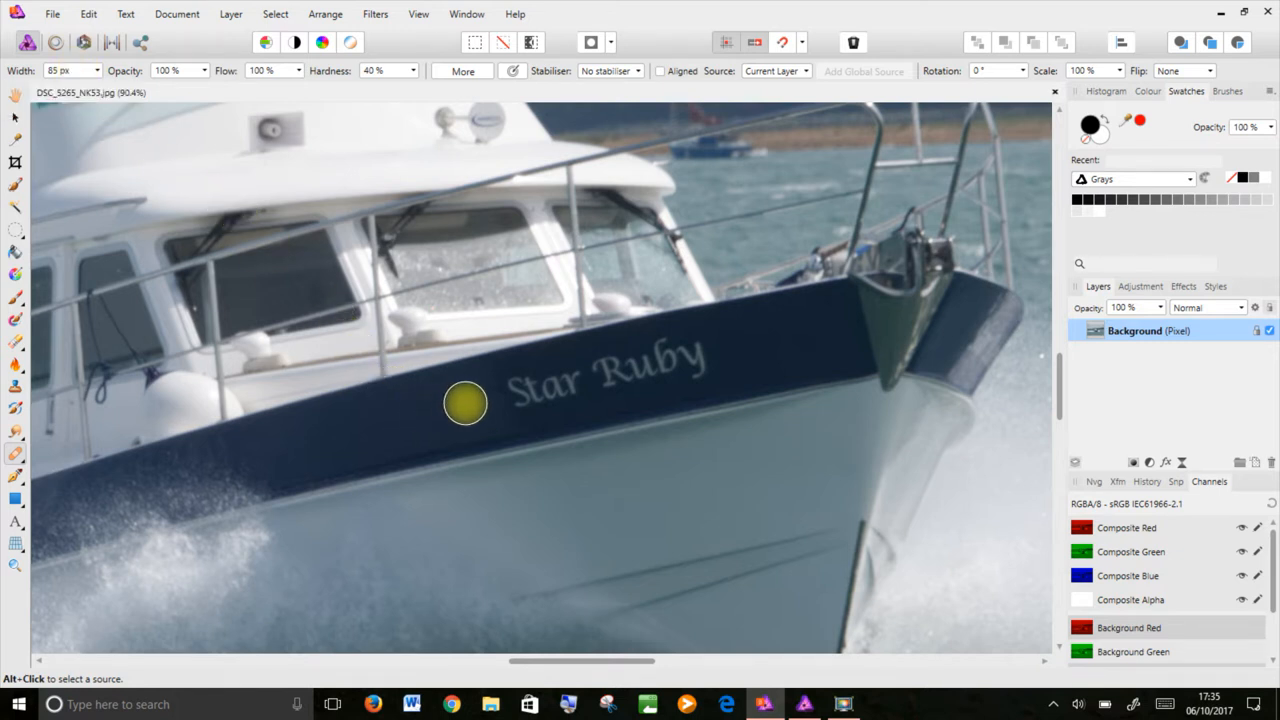
pyautogui.keyDown('alt'); pyautogui.click(466, 402); pyautogui.keyUp('alt')
pyautogui.keyDown('alt'); pyautogui.click(352, 430); pyautogui.keyUp('alt')
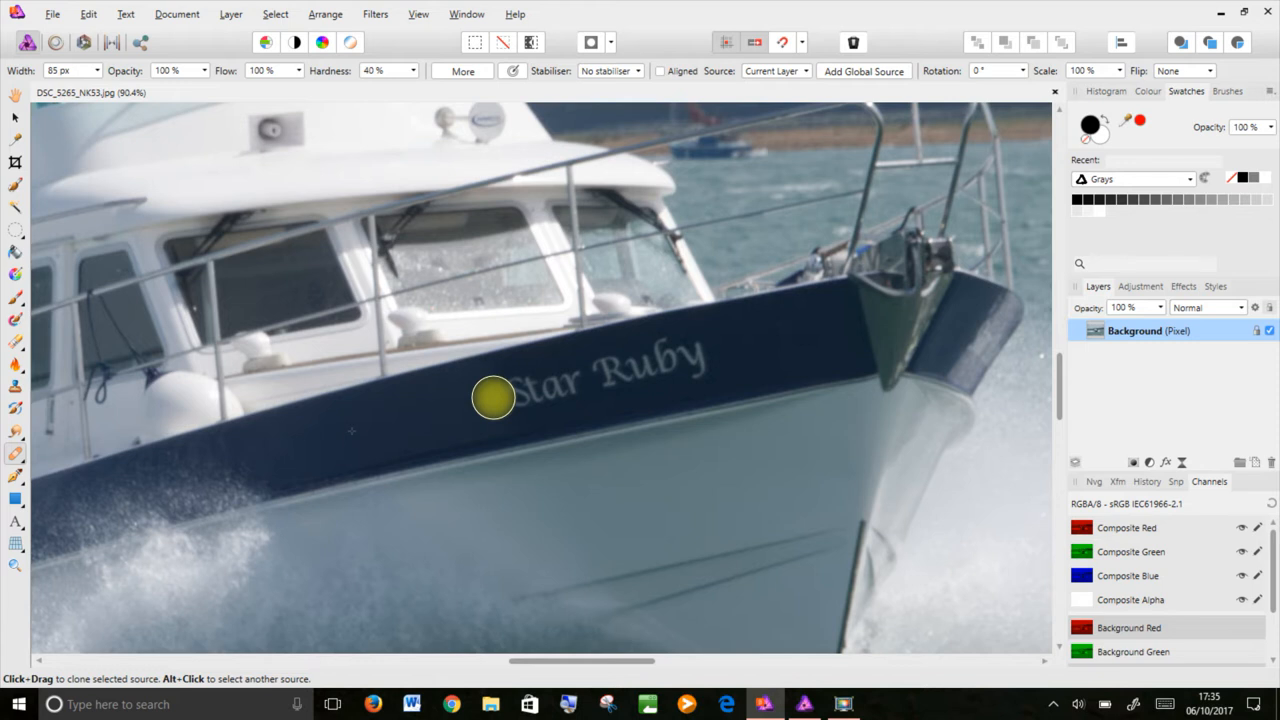
pyautogui.moveTo(493, 398); pyautogui.dragTo(723, 351)
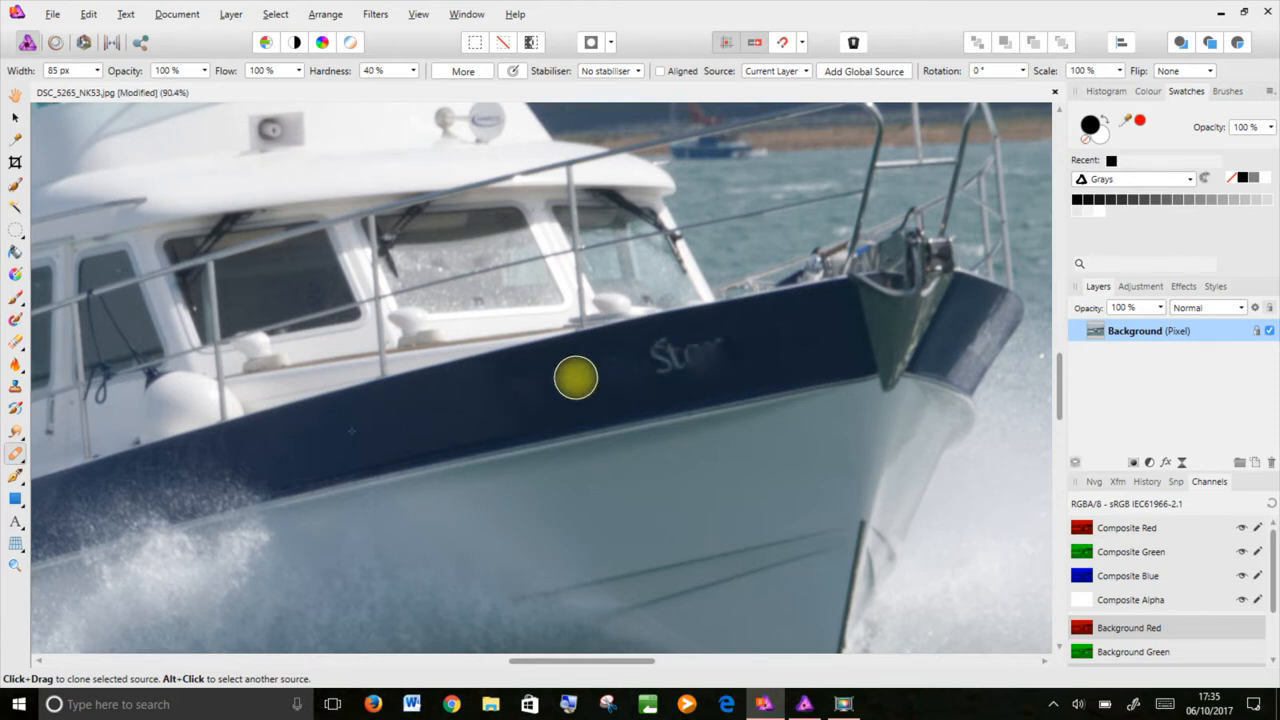
pyautogui.moveTo(640, 373)
pyautogui.mouseDown()
pyautogui.moveTo(726, 355)
pyautogui.moveTo(644, 353)
pyautogui.moveTo(717, 351)
pyautogui.mouseUp()
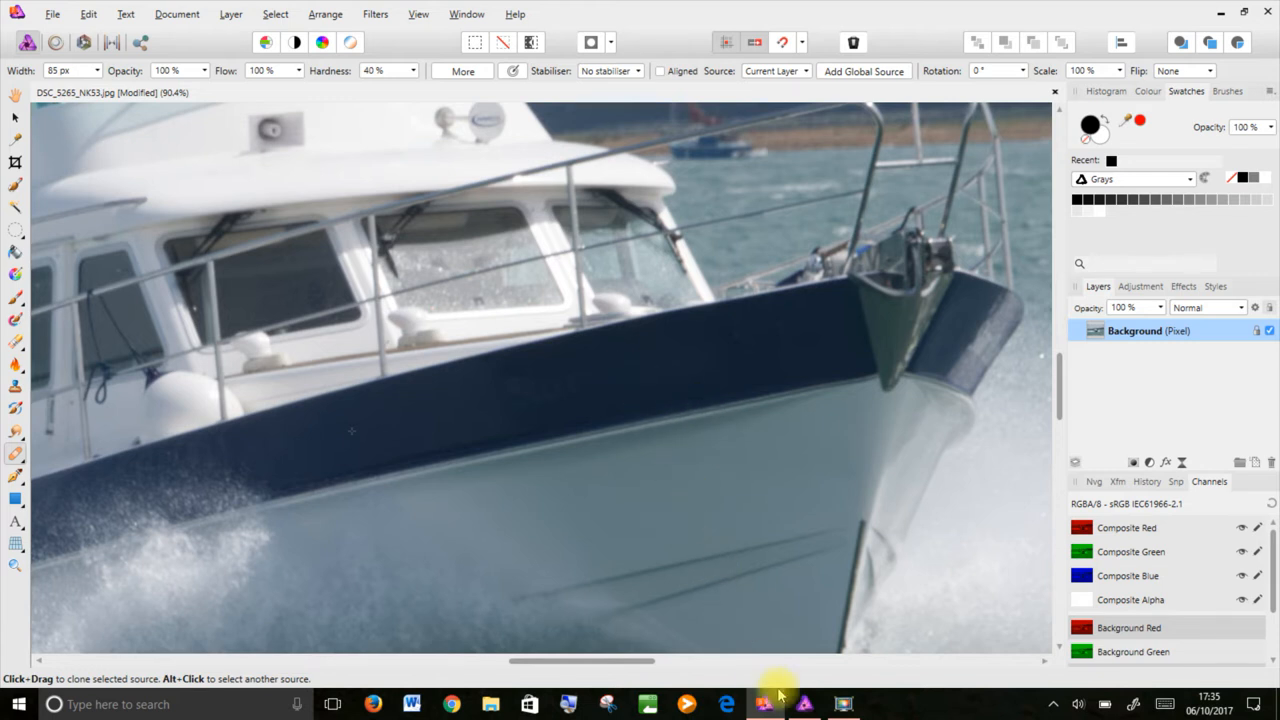
# Step: Switch to the dark-themed Affinity Photo window and sample the blue hull before the boat name with the Healing Brush
pyautogui.click(806, 706)
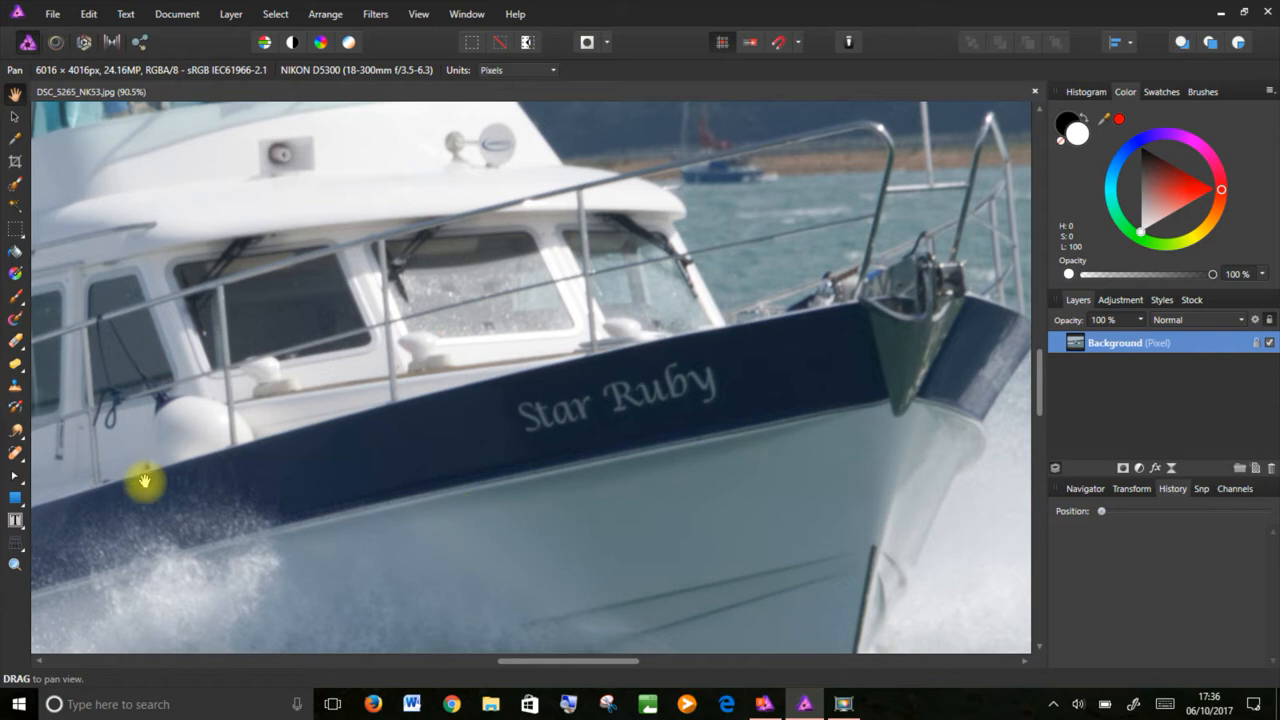
pyautogui.click(15, 453)
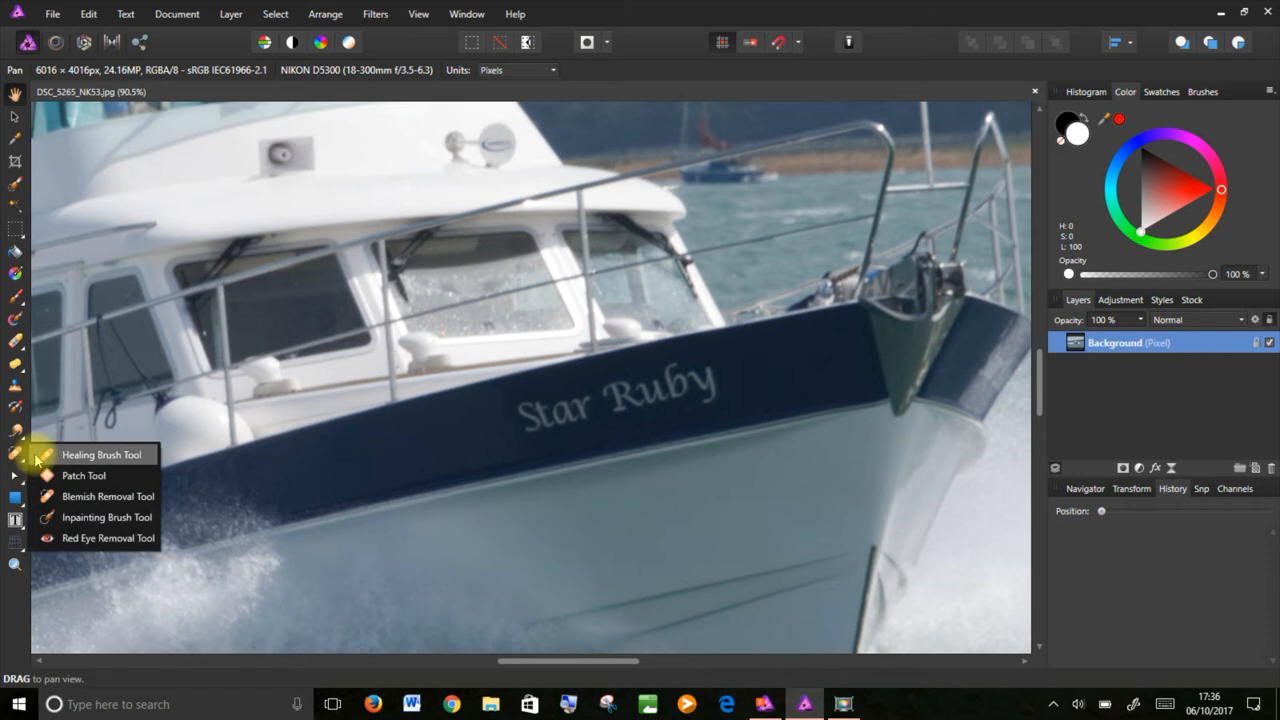
pyautogui.click(87, 456)
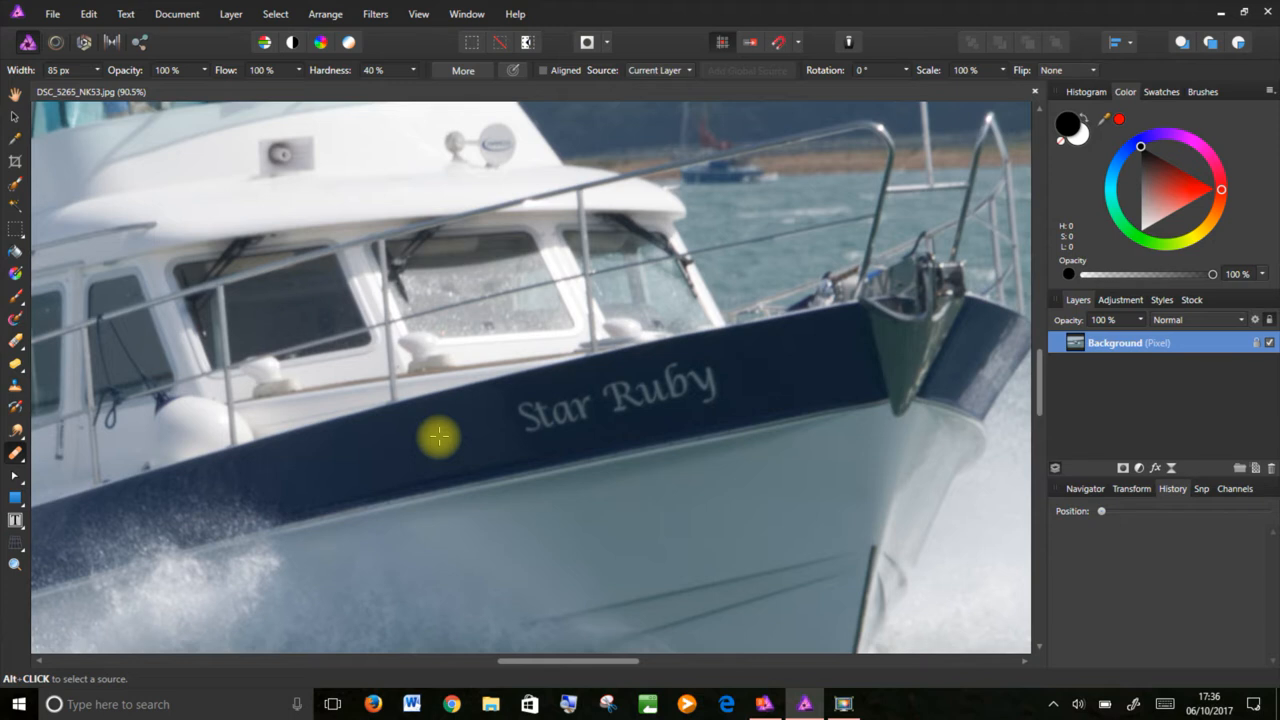
pyautogui.click(439, 436)
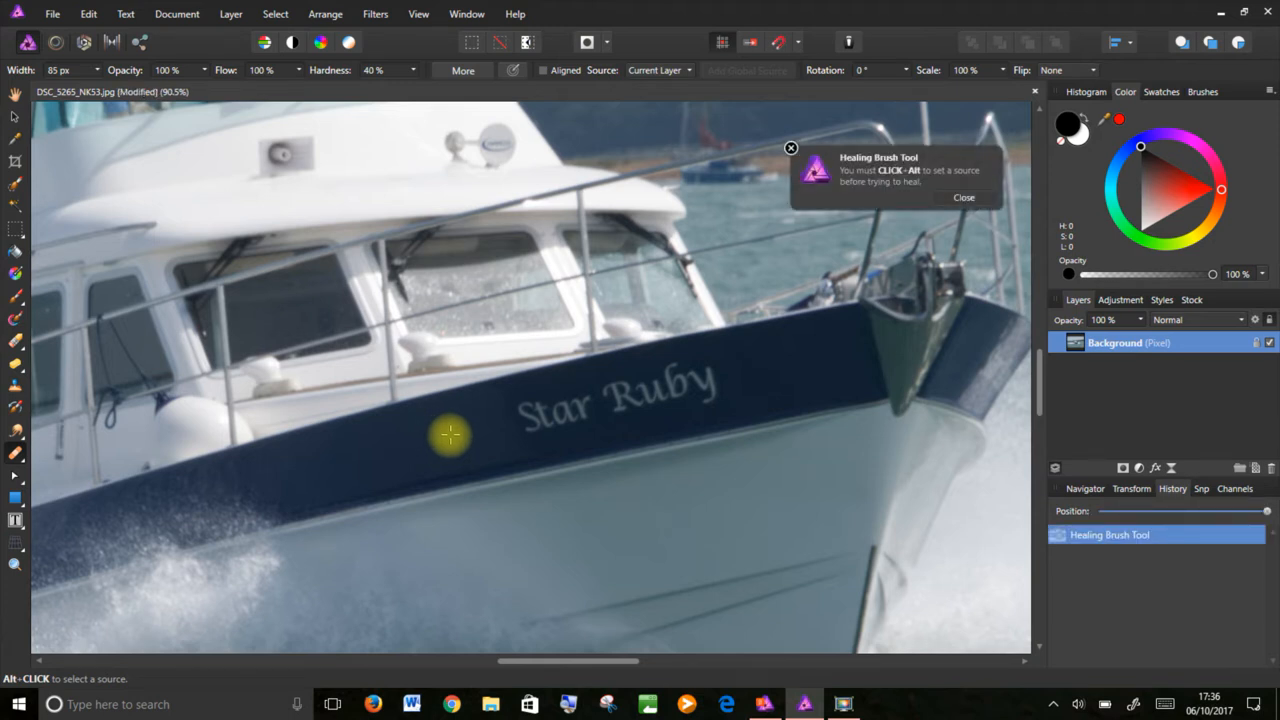
pyautogui.keyDown('alt'); pyautogui.click(449, 432); pyautogui.keyUp('alt')
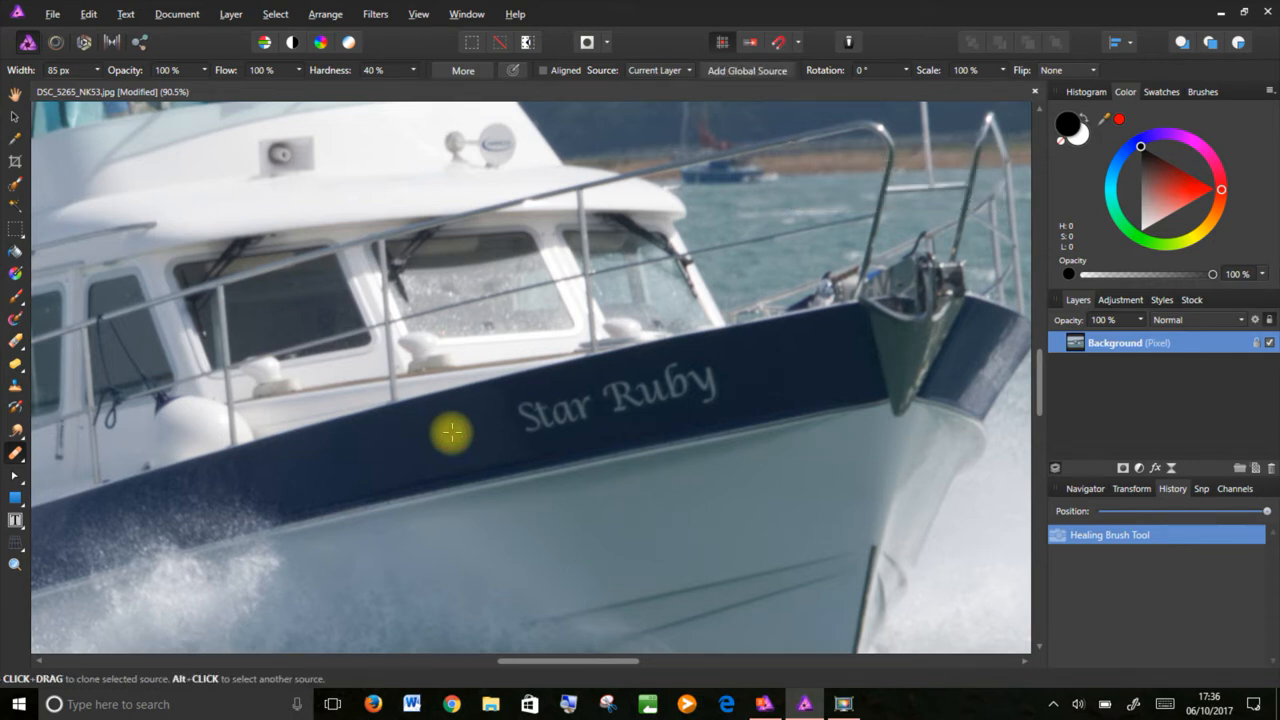
# Step: Resample the blue hull farther from the lettering and apply a few healing dabs just before the boat name
pyautogui.moveTo(465, 440); pyautogui.dragTo(469, 426)
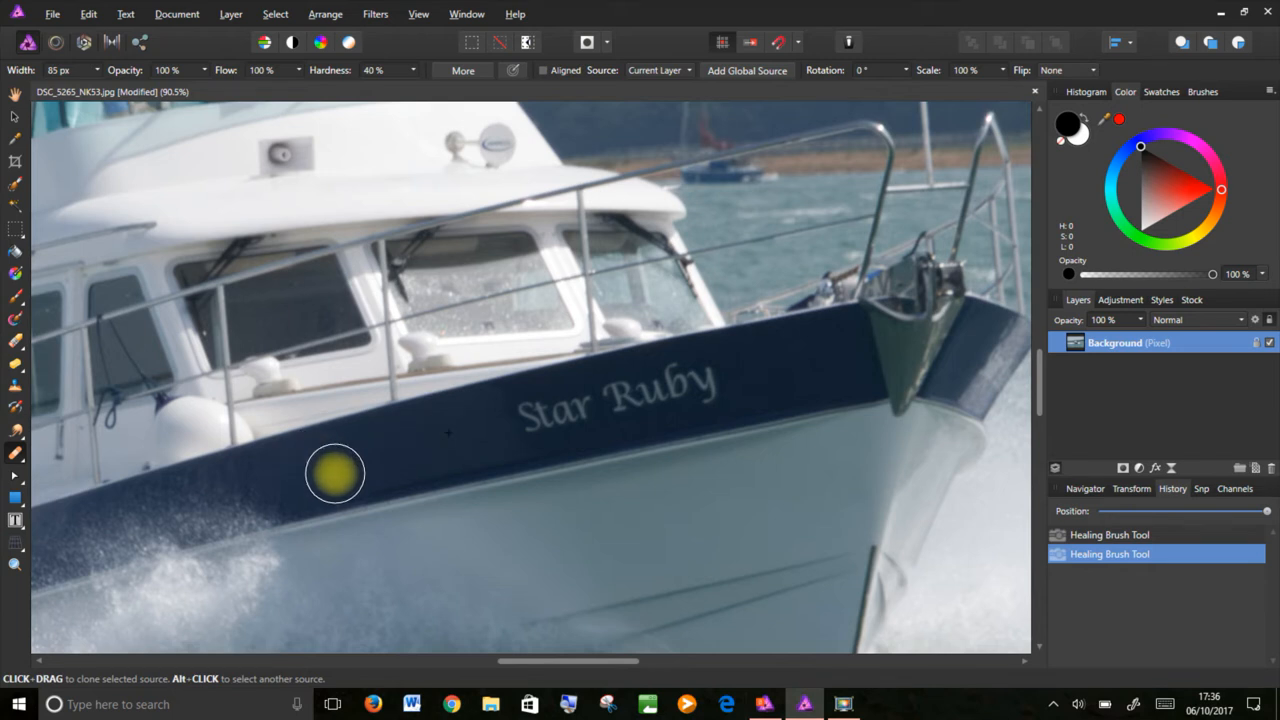
pyautogui.click(336, 464)
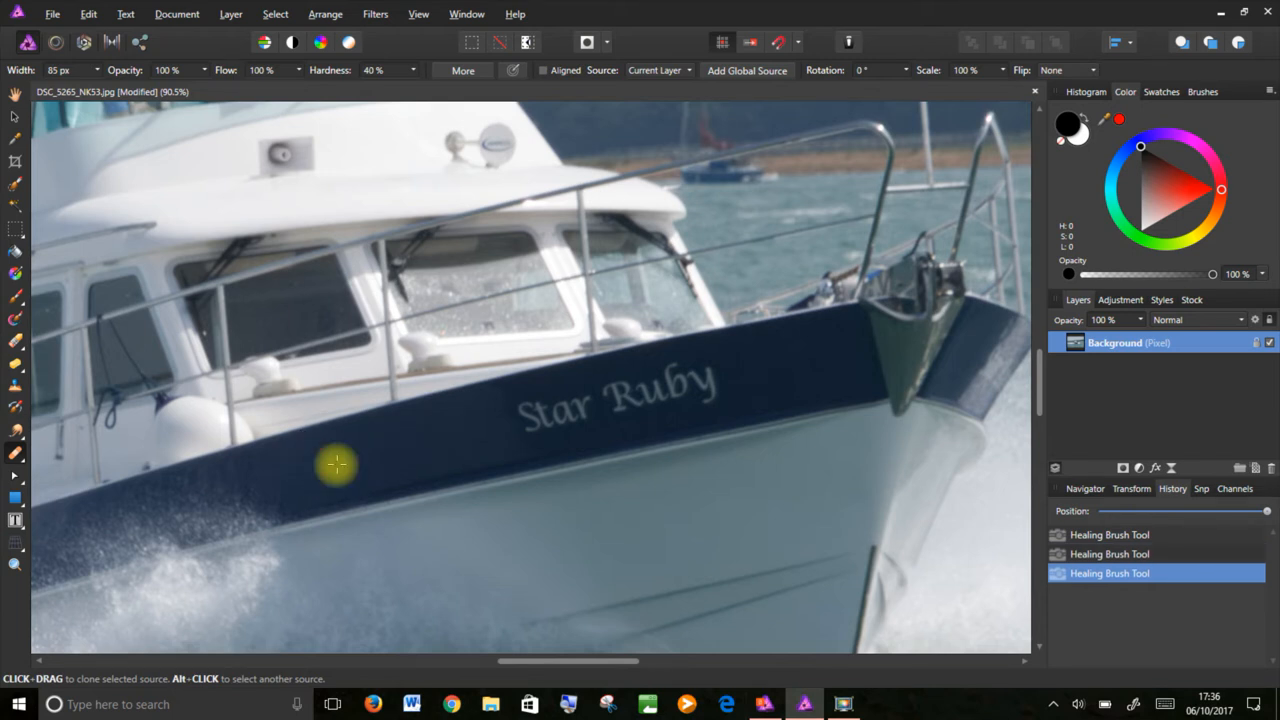
pyautogui.click(481, 429)
pyautogui.click(482, 425)
pyautogui.click(484, 425)
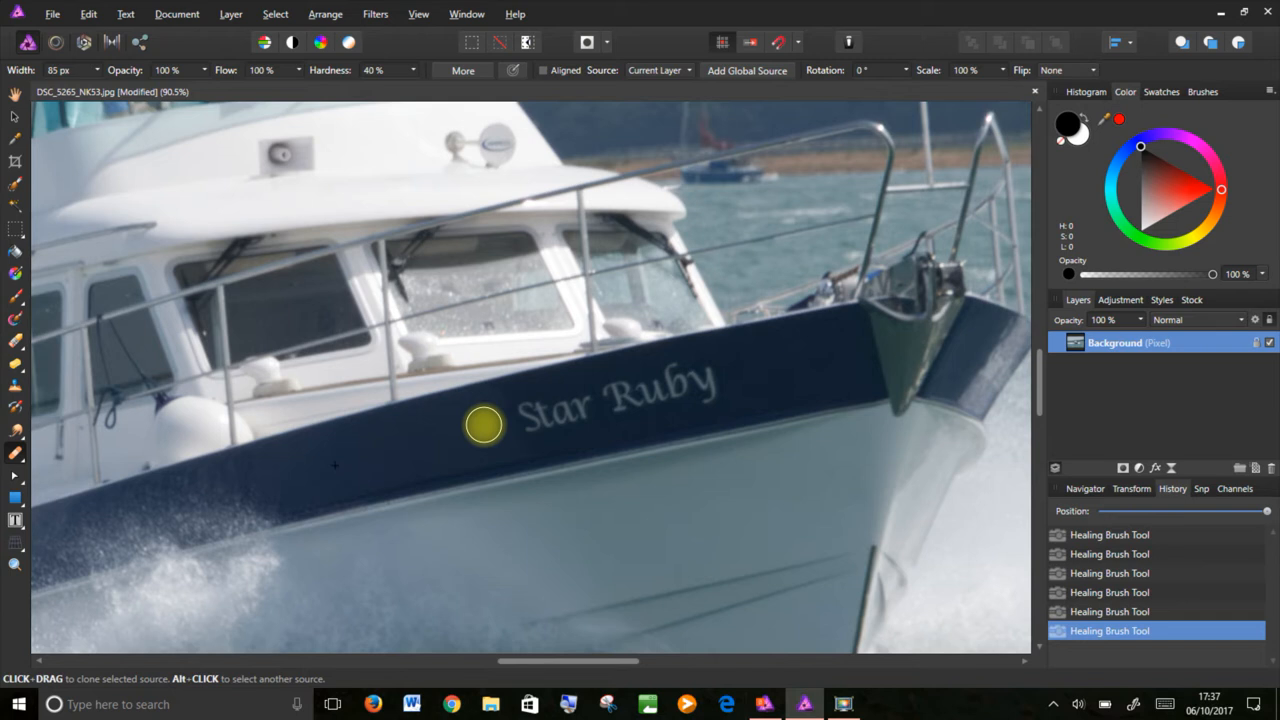
# Step: Enlarge the healing brush briefly and set its width back to 85 px
pyautogui.press(']')
pyautogui.press(']')
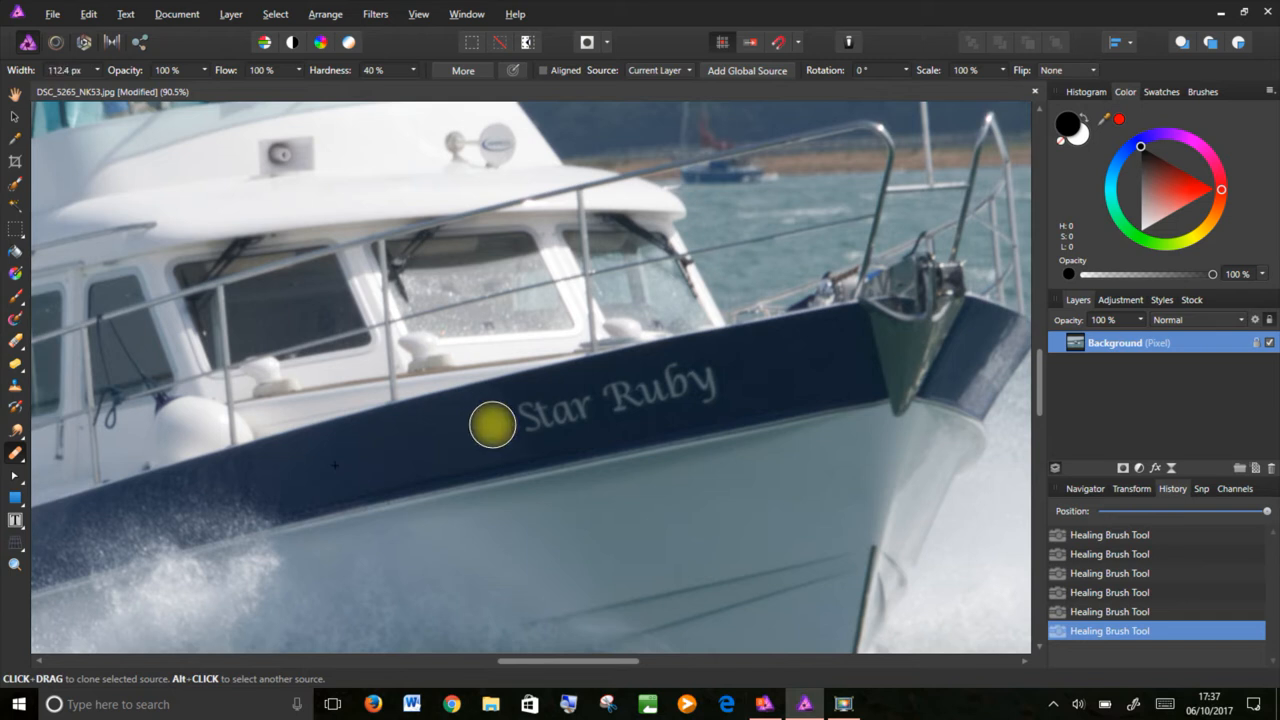
pyautogui.click(62, 75)
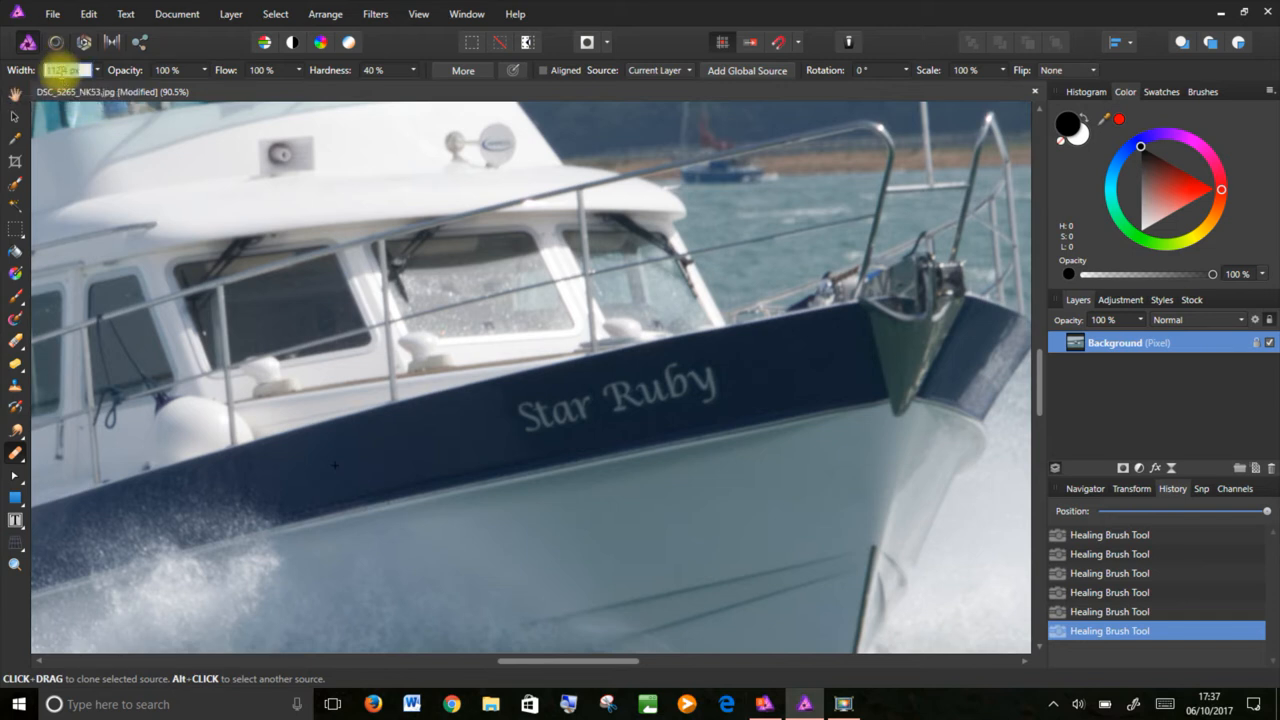
pyautogui.write('85')
pyautogui.press('Return')
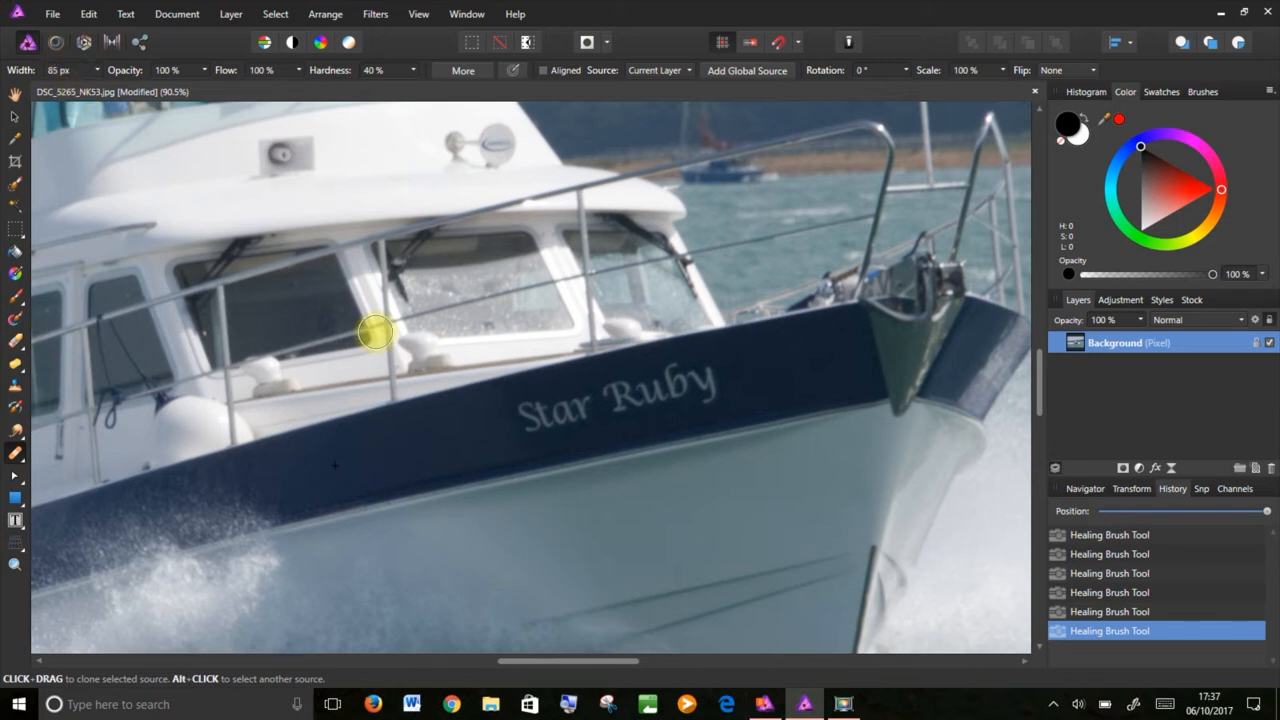
# Step: Try to heal the blue hull between the railing post and the first letter of the name, and undo the attempt
pyautogui.moveTo(394, 410); pyautogui.dragTo(375, 450)
pyautogui.moveTo(456, 440)
pyautogui.mouseDown()
pyautogui.moveTo(352, 434)
pyautogui.moveTo(345, 451)
pyautogui.moveTo(364, 461)
pyautogui.moveTo(457, 442)
pyautogui.moveTo(484, 413)
pyautogui.moveTo(439, 404)
pyautogui.moveTo(385, 414)
pyautogui.moveTo(375, 437)
pyautogui.moveTo(395, 452)
pyautogui.moveTo(486, 431)
pyautogui.mouseUp()
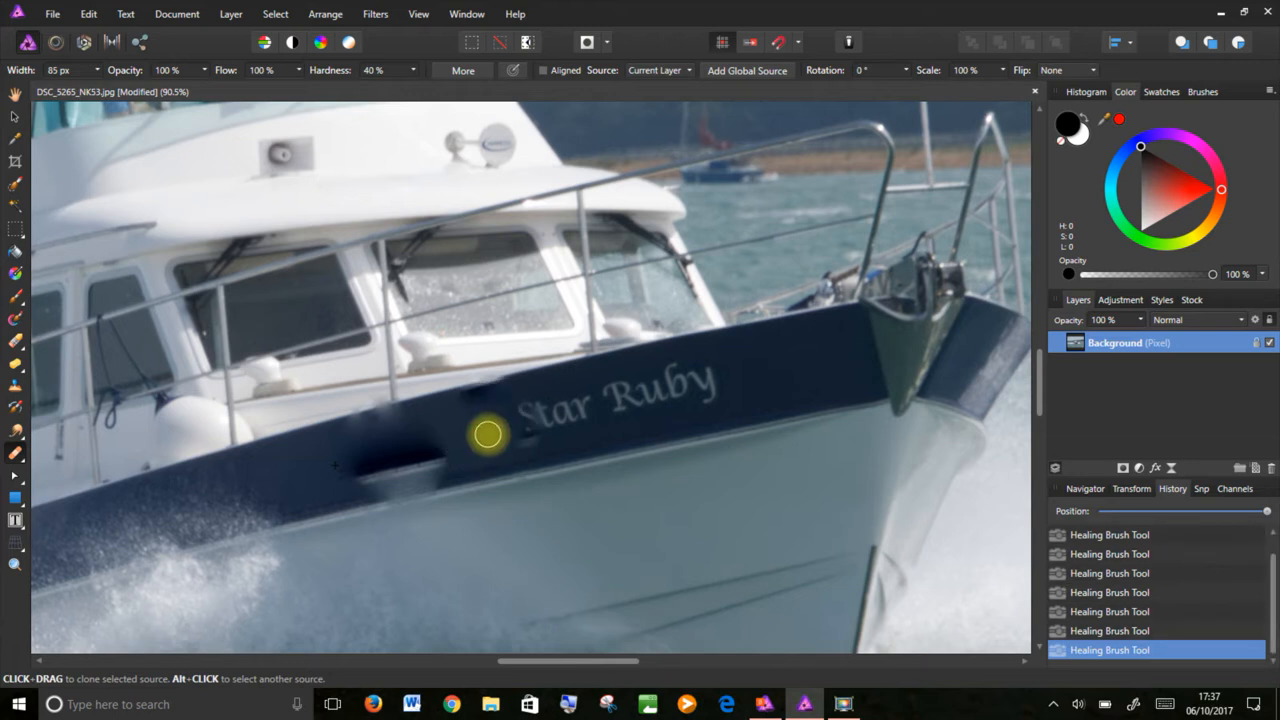
pyautogui.hotkey('ctrl', 'z')
pyautogui.hotkey('ctrl', 'shift', 'z')
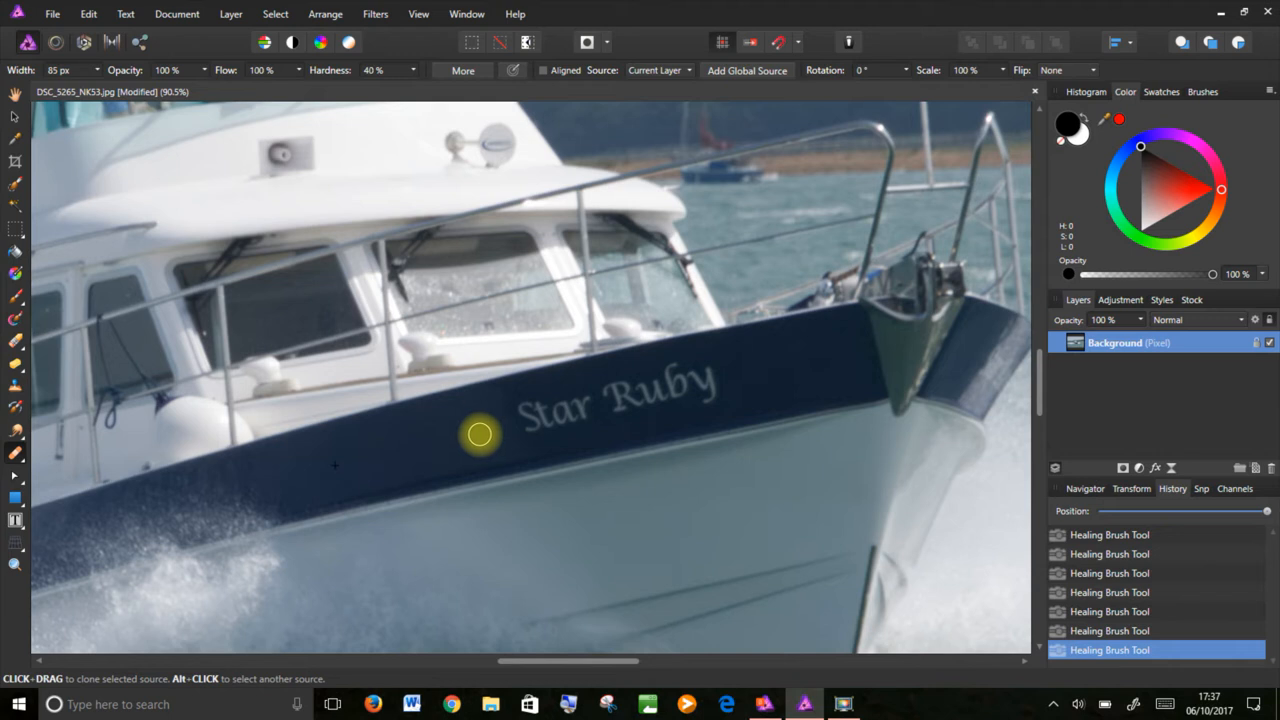
# Step: Enlarge the healing brush to 171 px, resample the blue hull and try to heal over the start of the boat name
pyautogui.press(']')
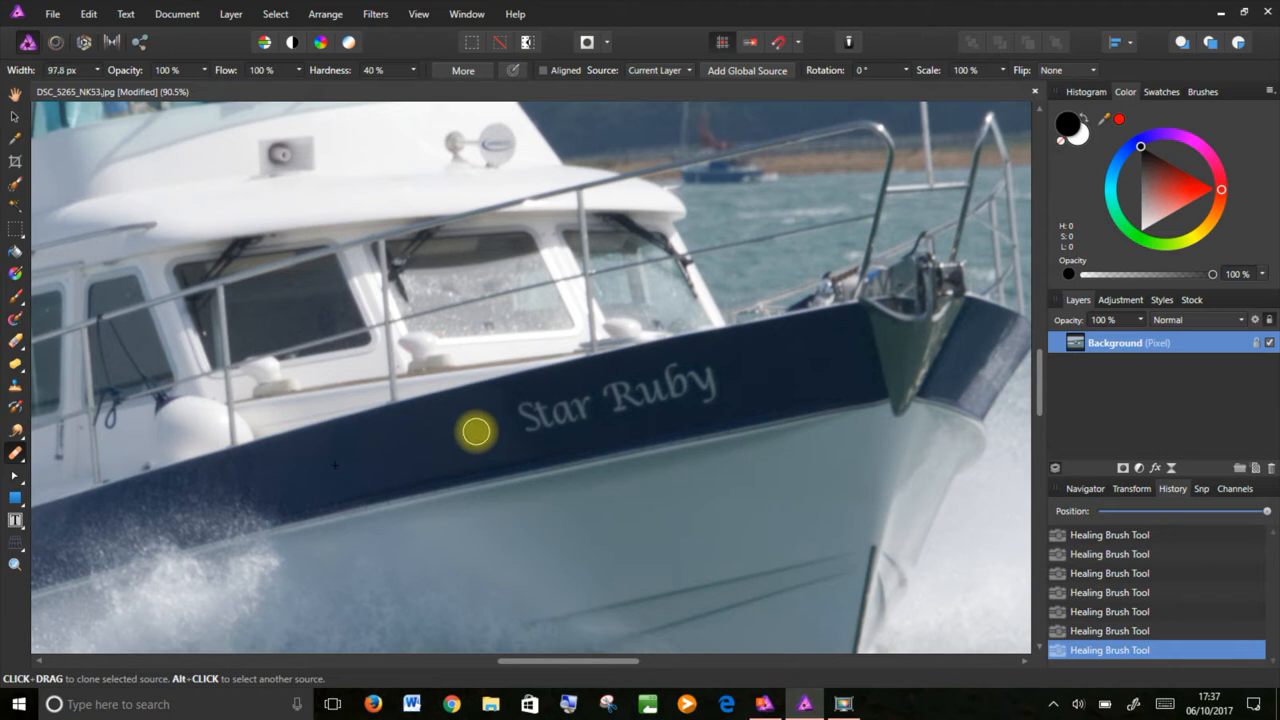
pyautogui.press(']')
pyautogui.press(']')
pyautogui.press(']')
pyautogui.press(']')
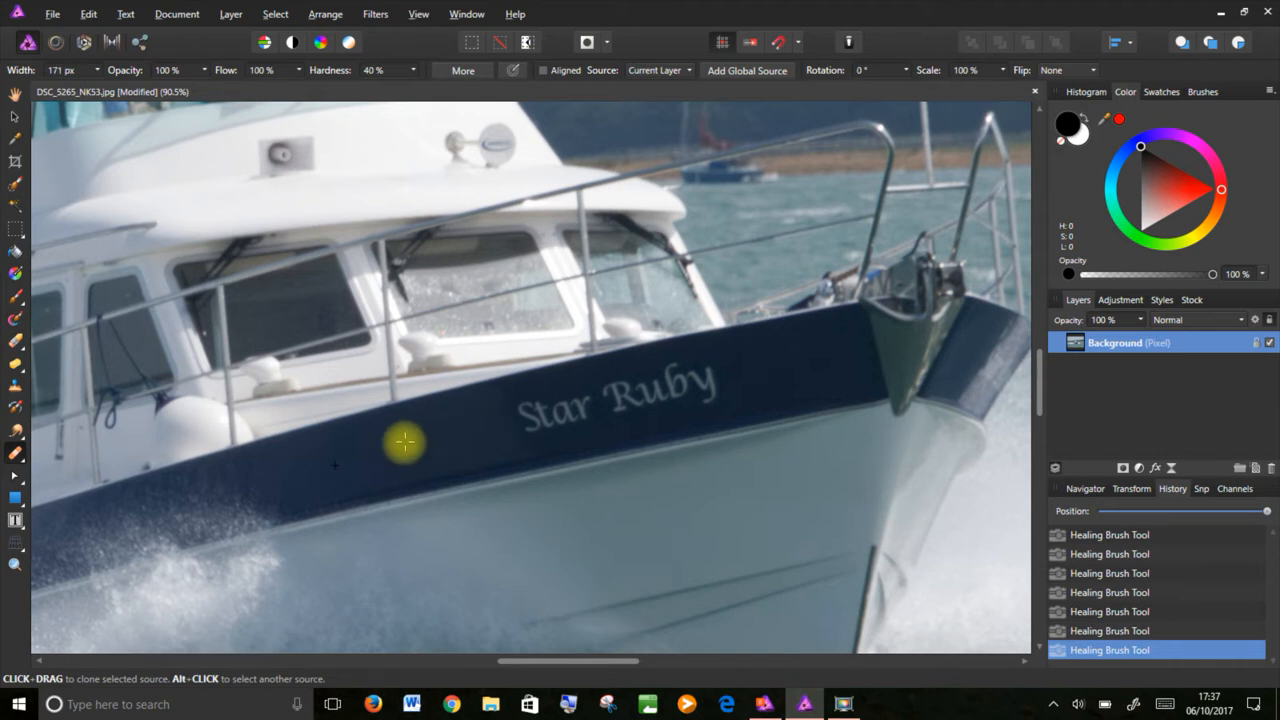
pyautogui.keyDown('alt'); pyautogui.click(363, 452); pyautogui.keyUp('alt')
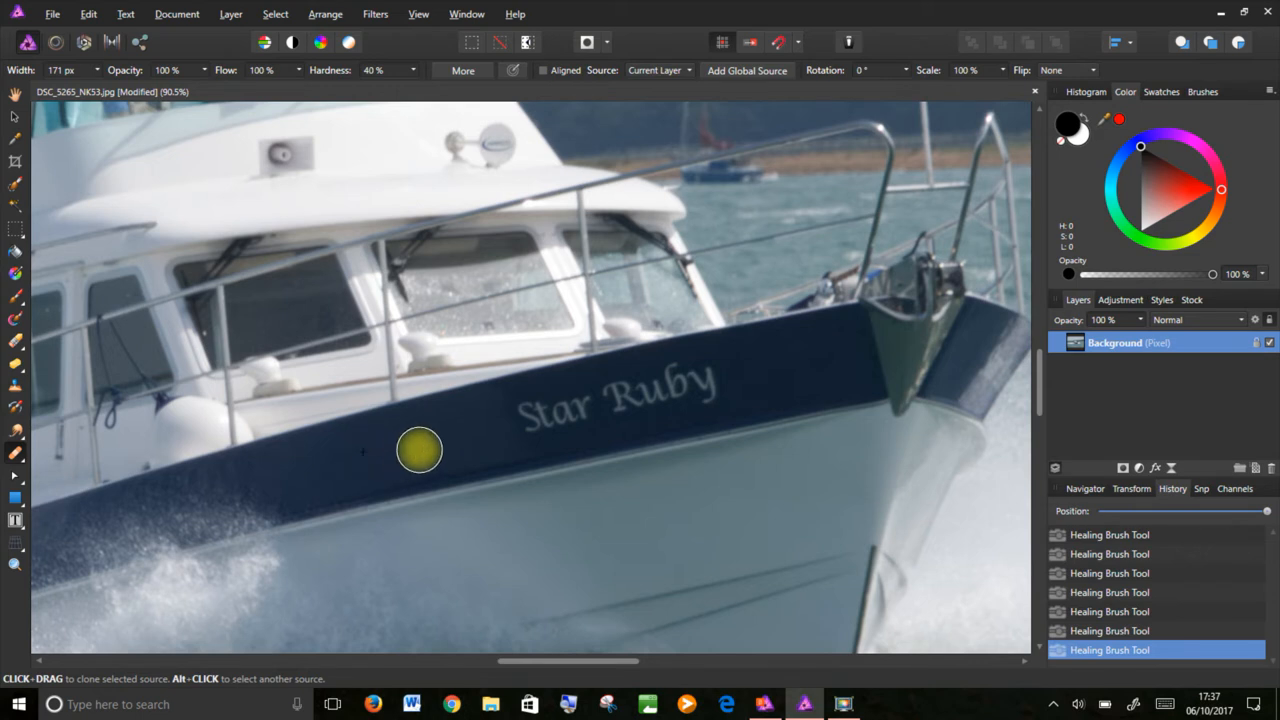
pyautogui.moveTo(493, 427)
pyautogui.mouseDown()
pyautogui.moveTo(750, 372)
pyautogui.moveTo(552, 419)
pyautogui.mouseUp()
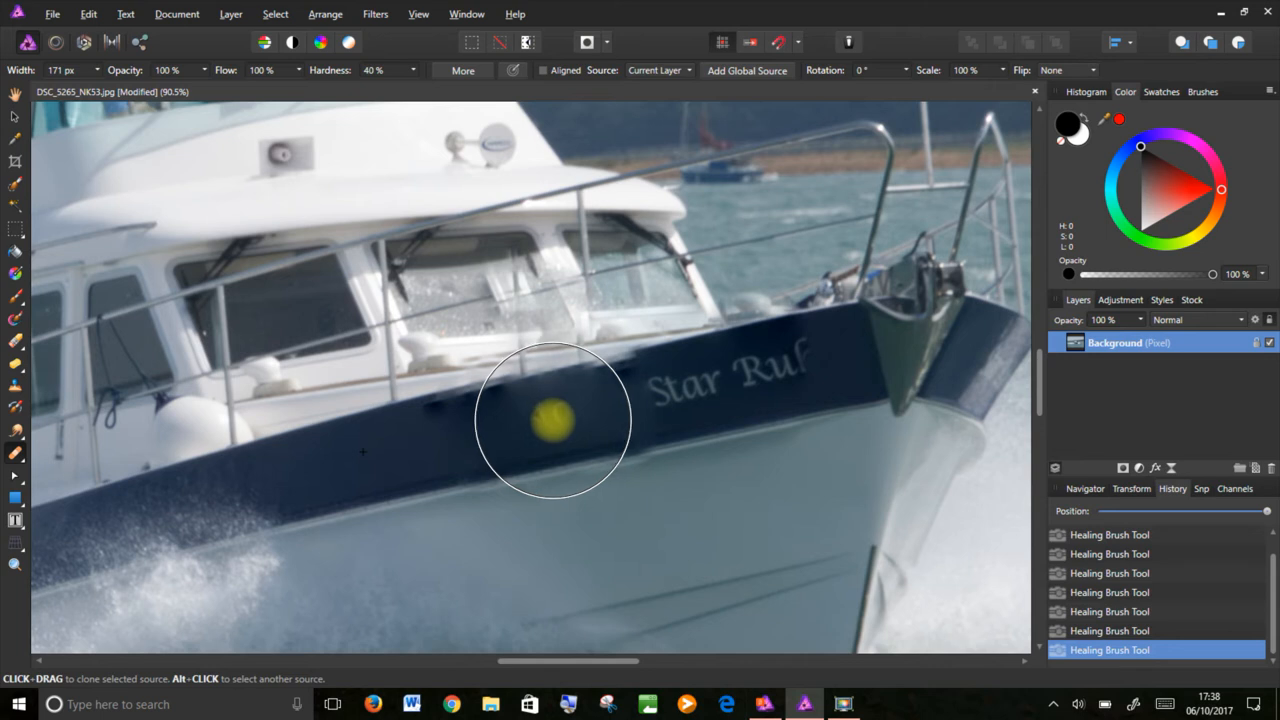
# Step: Reduce the healing brush to 64.5 px and try to heal away the lettering remaining along the hull toward the bow
pyautogui.press('[')
pyautogui.press('[')
pyautogui.press('[')
pyautogui.press('[')
pyautogui.press('[')
pyautogui.press('[')
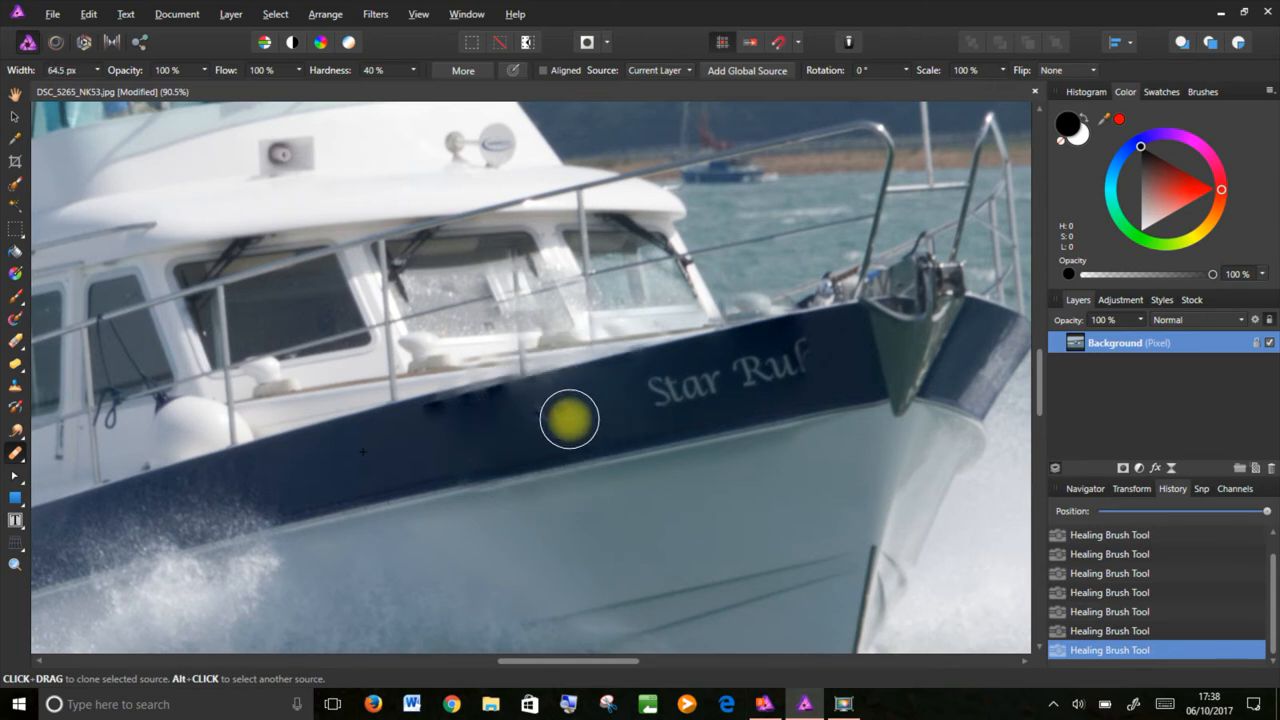
pyautogui.moveTo(590, 412)
pyautogui.mouseDown()
pyautogui.moveTo(804, 368)
pyautogui.moveTo(753, 383)
pyautogui.mouseUp()
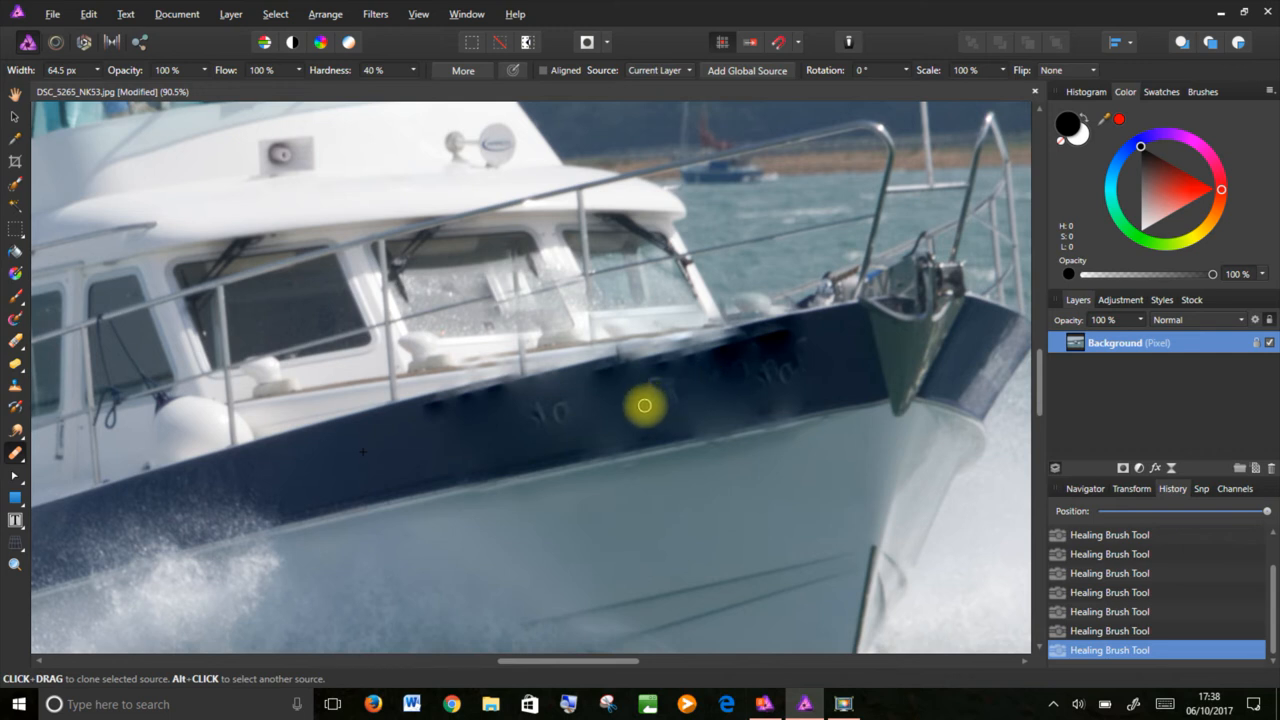
# Step: Undo the recent healing strokes on the hull and its lettering
pyautogui.hotkey('ctrl', 'z')
pyautogui.hotkey('ctrl', 'z')
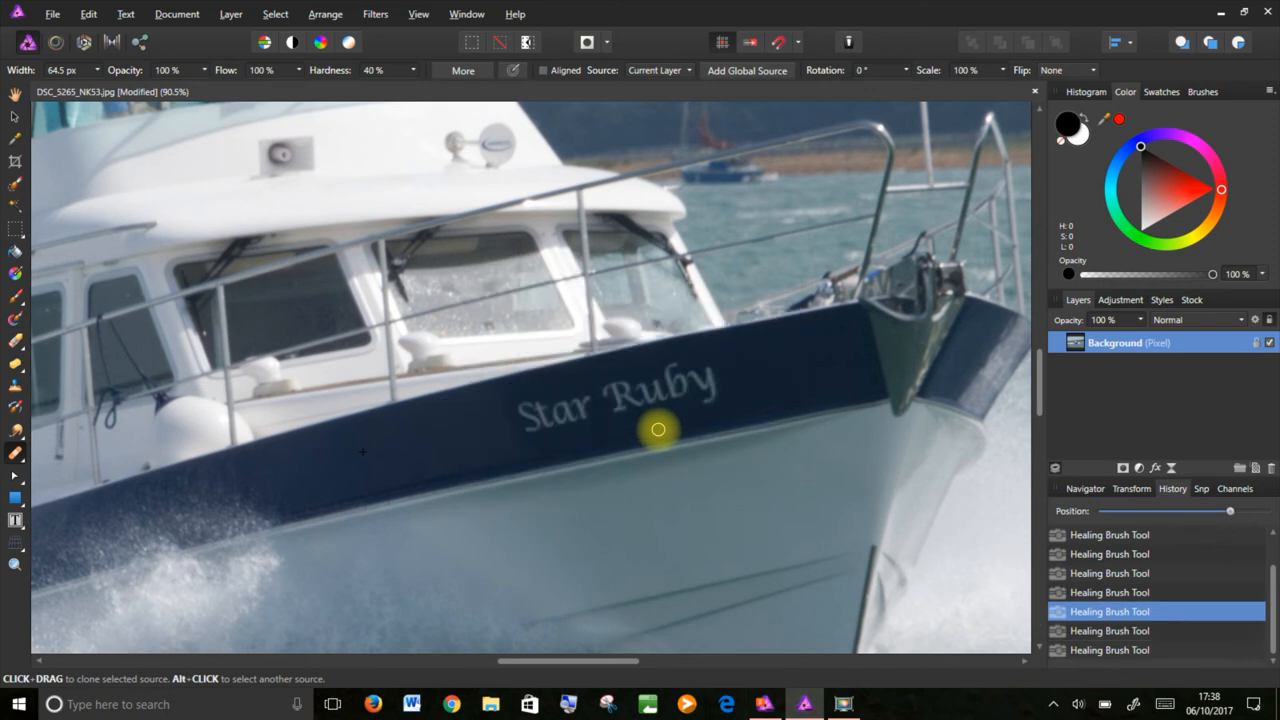
pyautogui.hotkey('ctrl', 'z')
pyautogui.hotkey('ctrl', 'z')
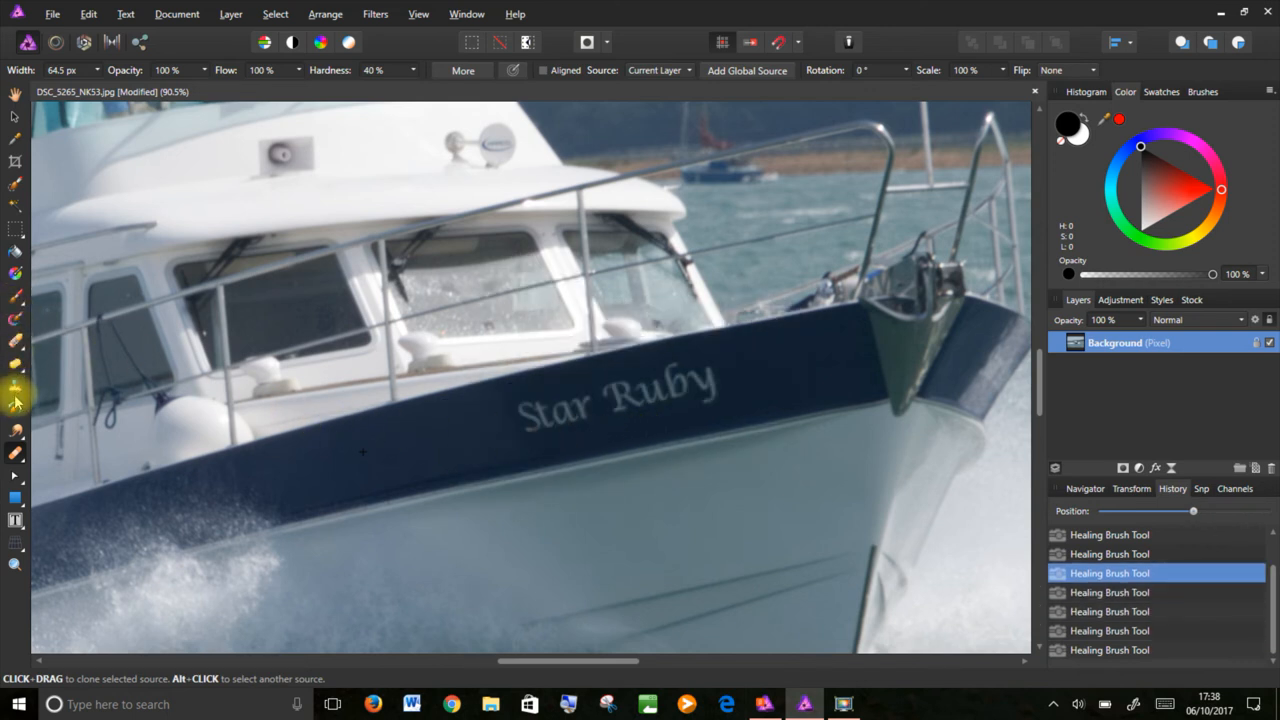
# Step: Remove the round fixture on the white superstructure above the cabin windows with the Blemish Removal Tool at 115.7 px width
pyautogui.click(23, 460)
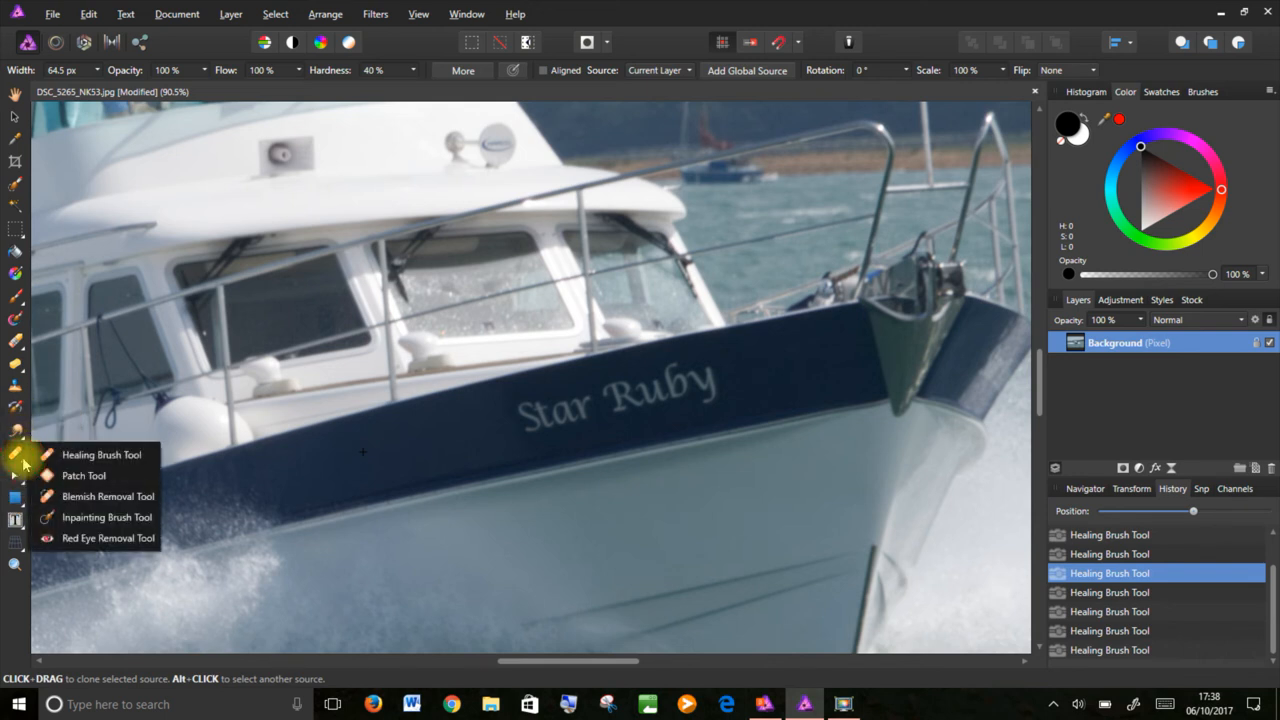
pyautogui.click(82, 497)
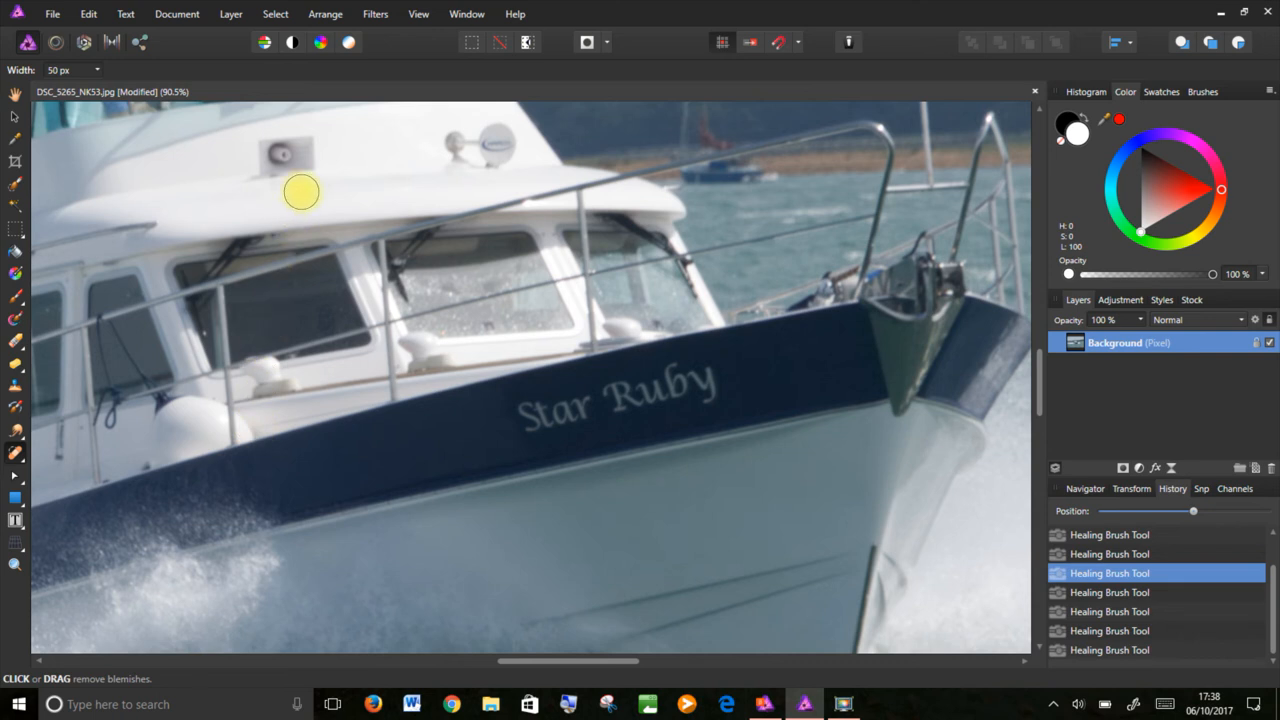
pyautogui.press(']')
pyautogui.press(']')
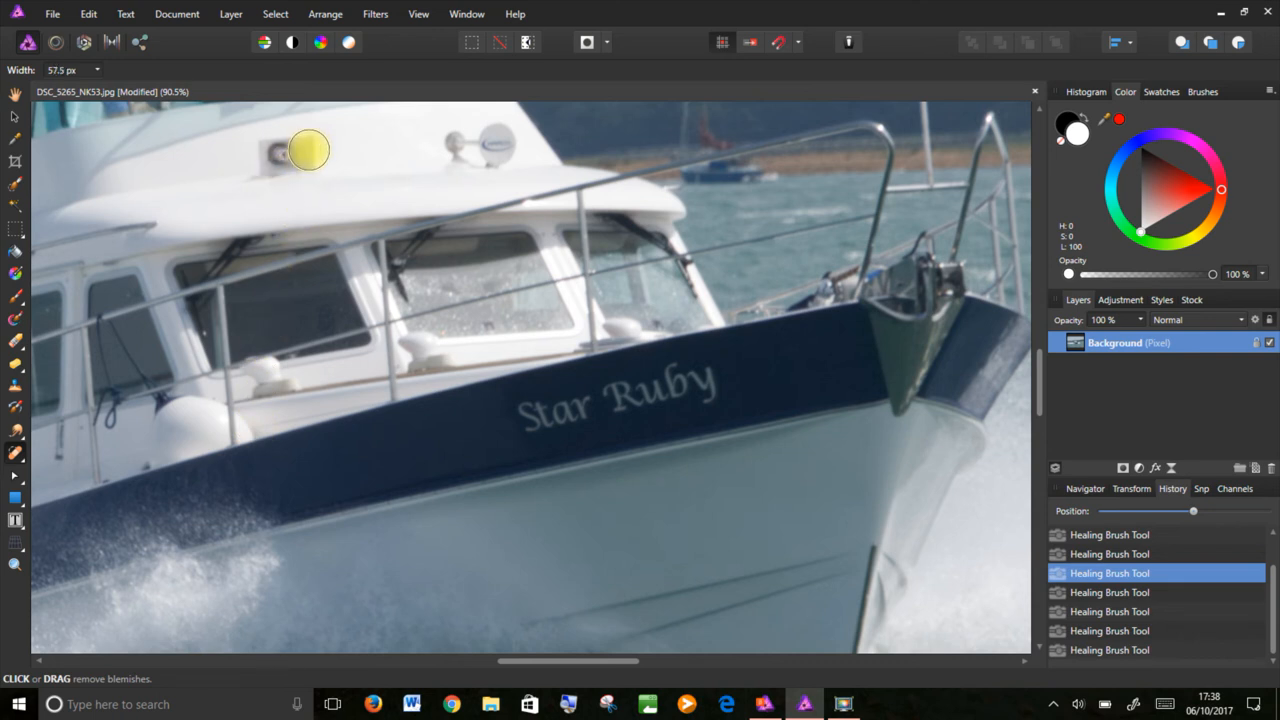
pyautogui.press(']')
pyautogui.press(']')
pyautogui.press(']')
pyautogui.press(']')
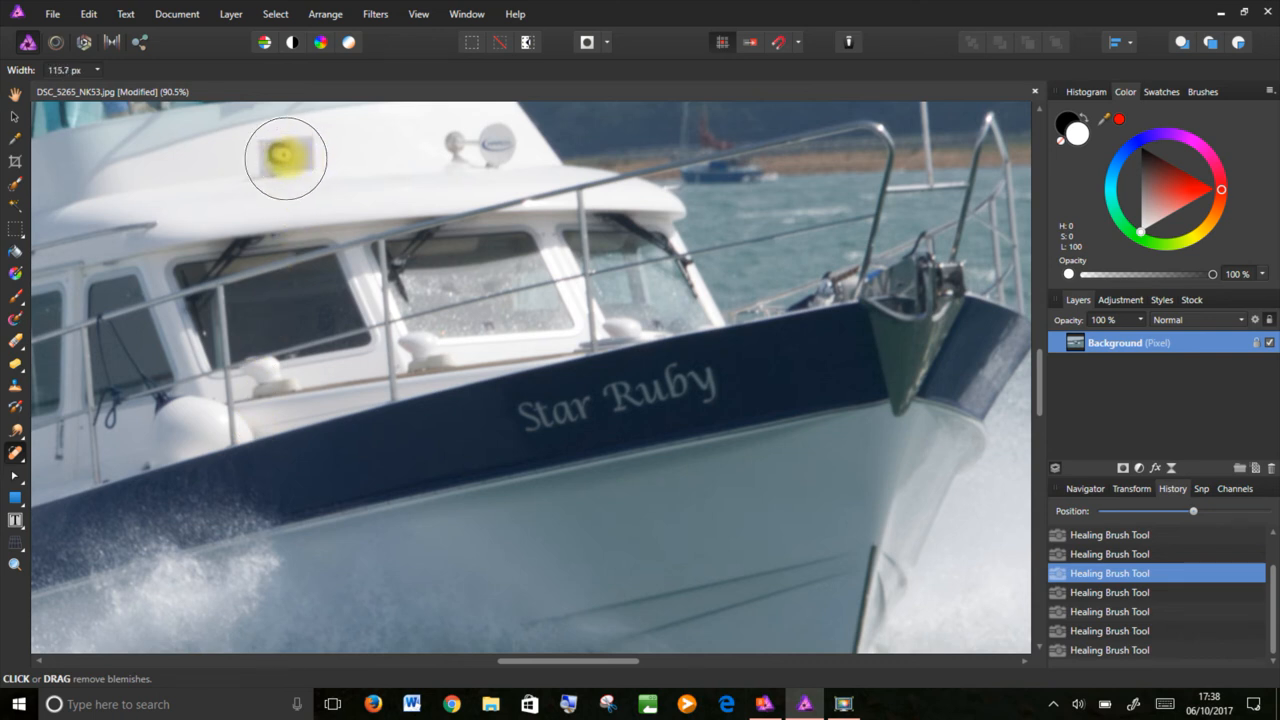
pyautogui.click(285, 158)
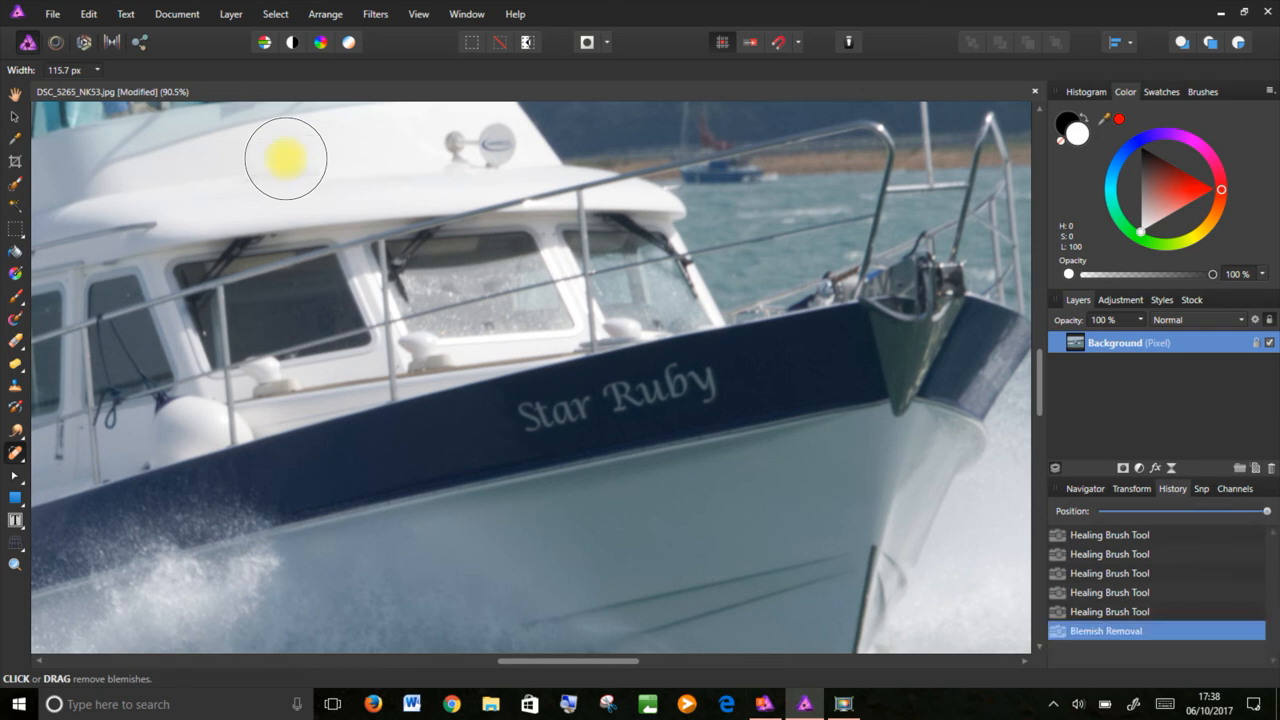